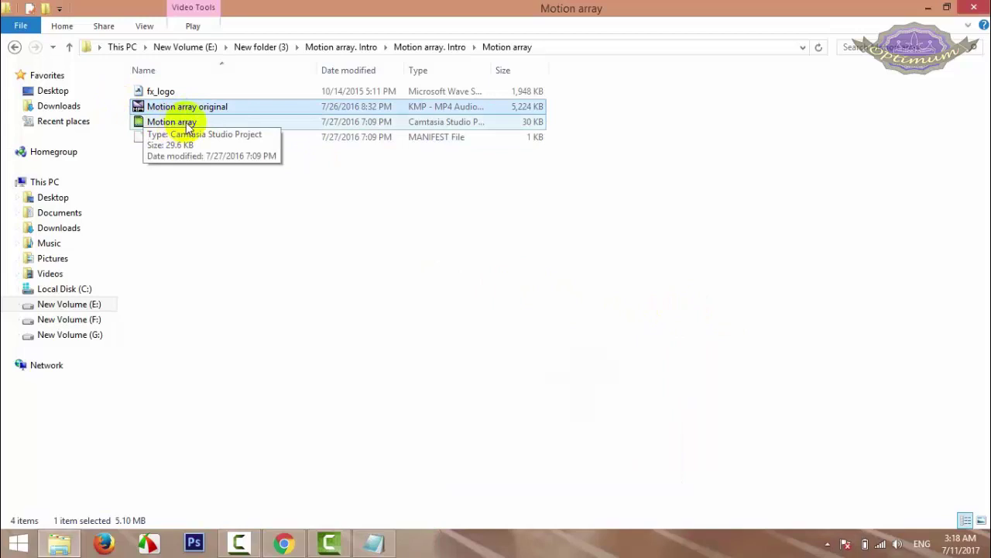
Open the Motion array Camtasia project file from the Motion array folder in Camtasia Studio.
{"action": "left_click", "coordinate": [291, 230]}
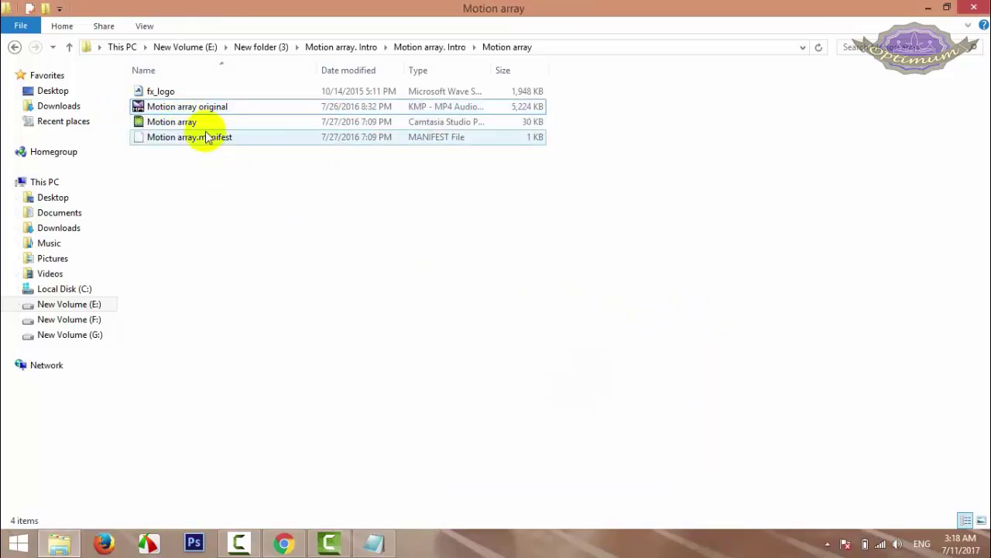
{"action": "left_click", "coordinate": [329, 542]}
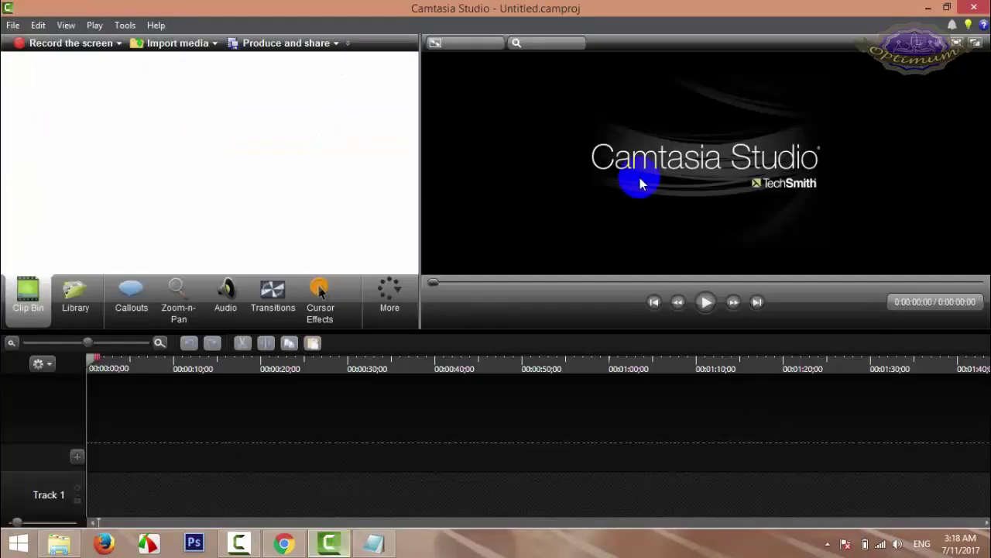
{"action": "left_click", "coordinate": [341, 544]}
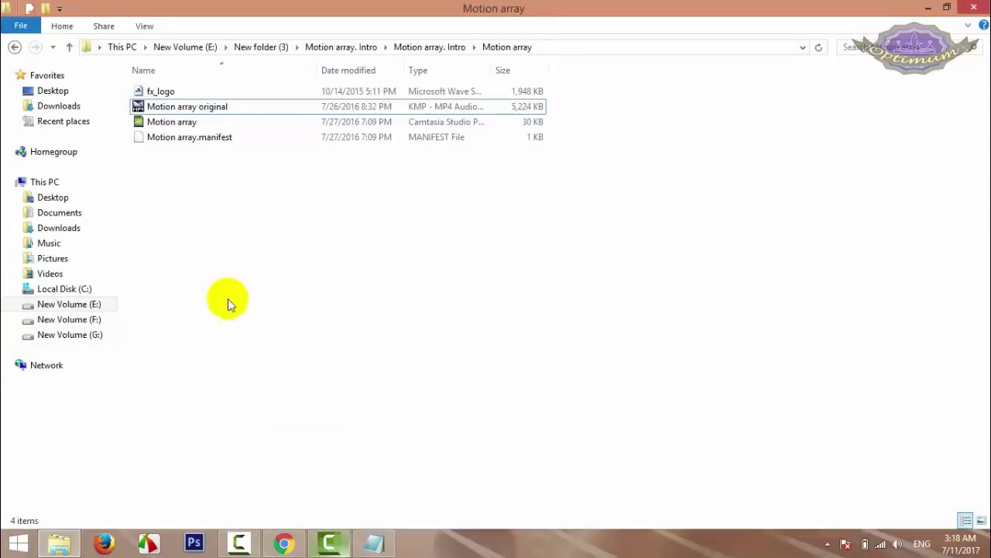
{"action": "left_click", "coordinate": [214, 127]}
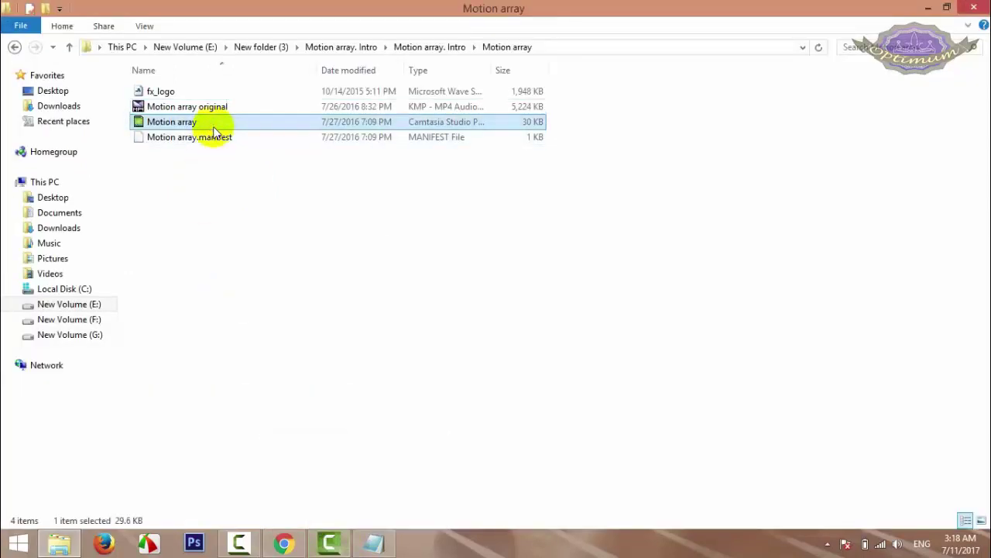
{"action": "double_click", "coordinate": [215, 131]}
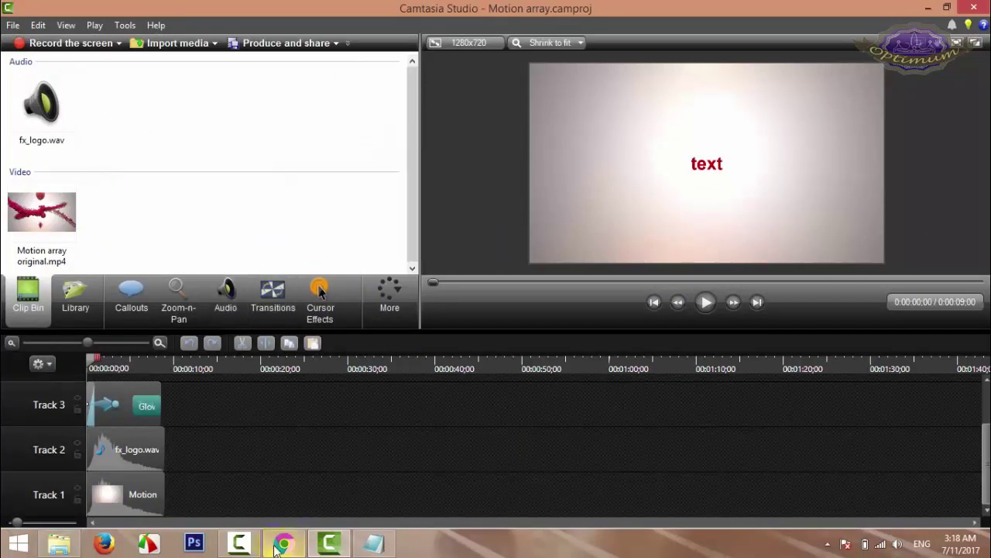
Look over the files in the Motion array folder and its parent folder in File Explorer, and return to Camtasia Studio.
{"action": "left_click", "coordinate": [59, 542]}
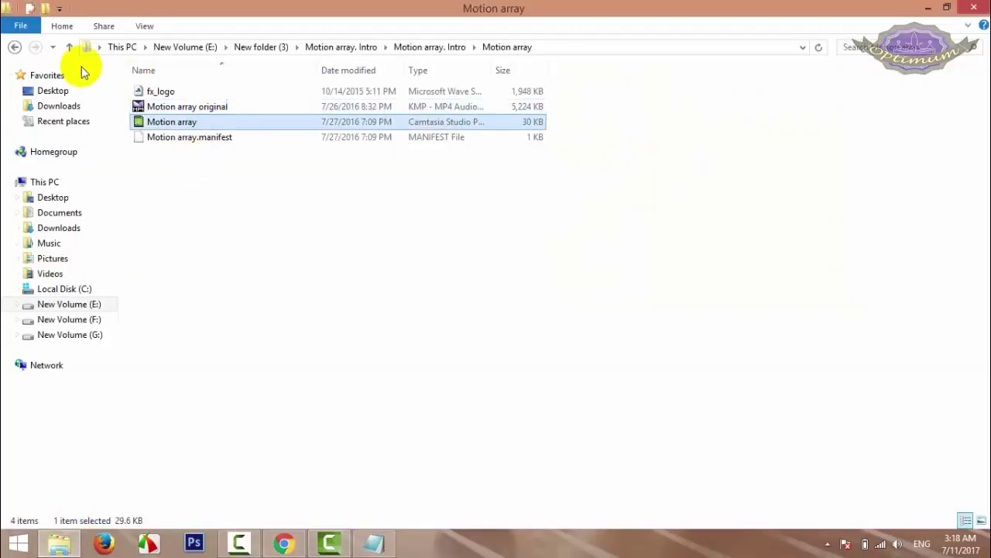
{"action": "left_click", "coordinate": [68, 47]}
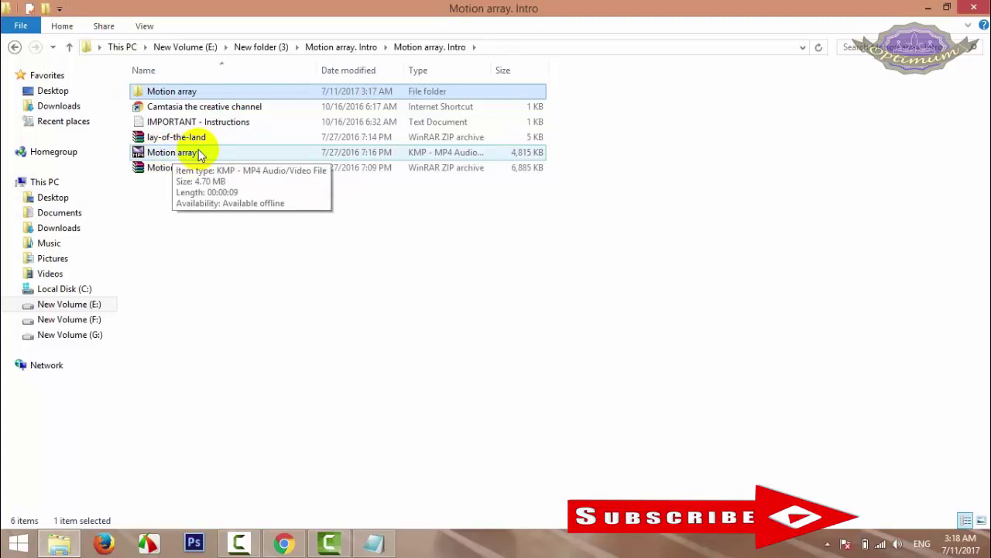
{"action": "double_click", "coordinate": [194, 90]}
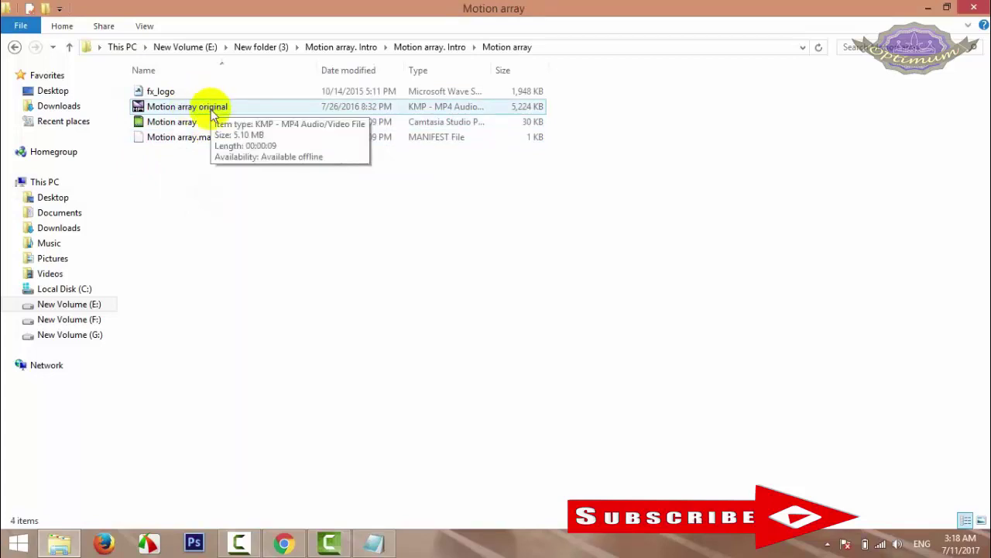
{"action": "left_click", "coordinate": [171, 122]}
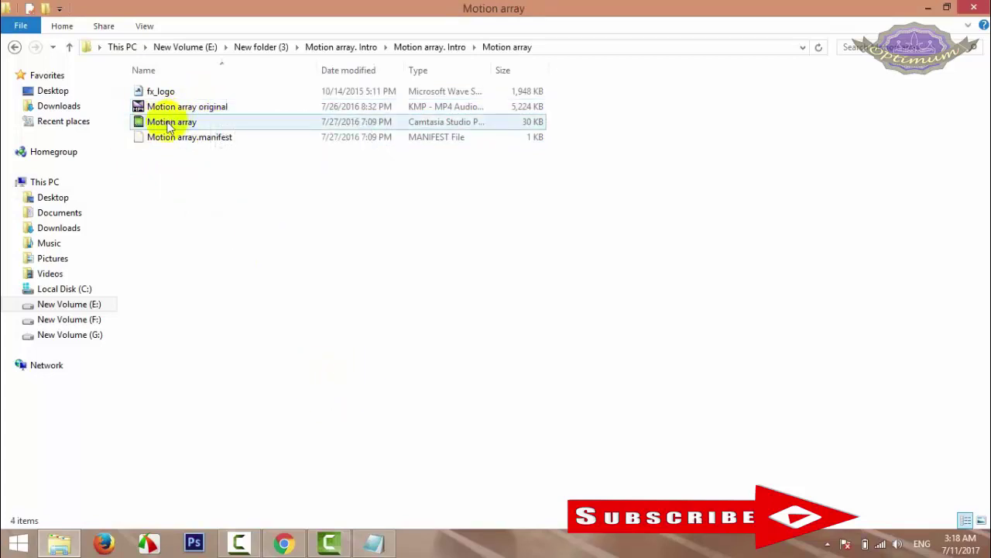
{"action": "left_click", "coordinate": [329, 542]}
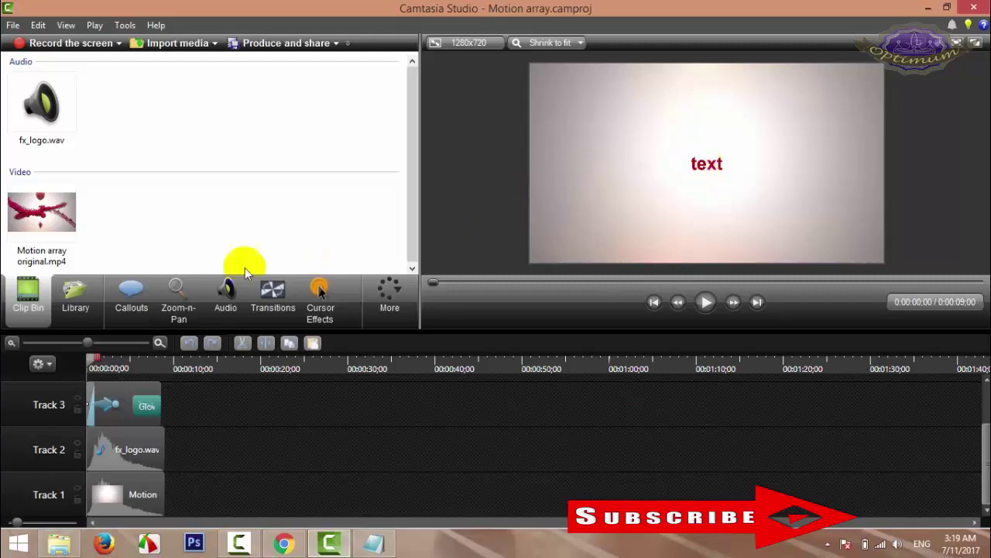
Preview the intro template and return the playhead to the start of the timeline.
{"action": "left_click", "coordinate": [705, 303]}
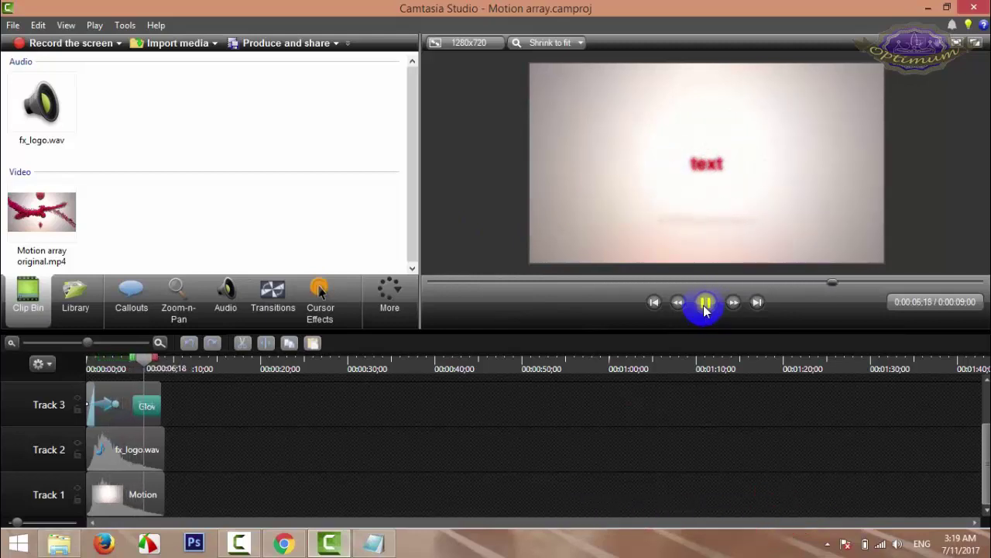
{"action": "left_click", "coordinate": [705, 304]}
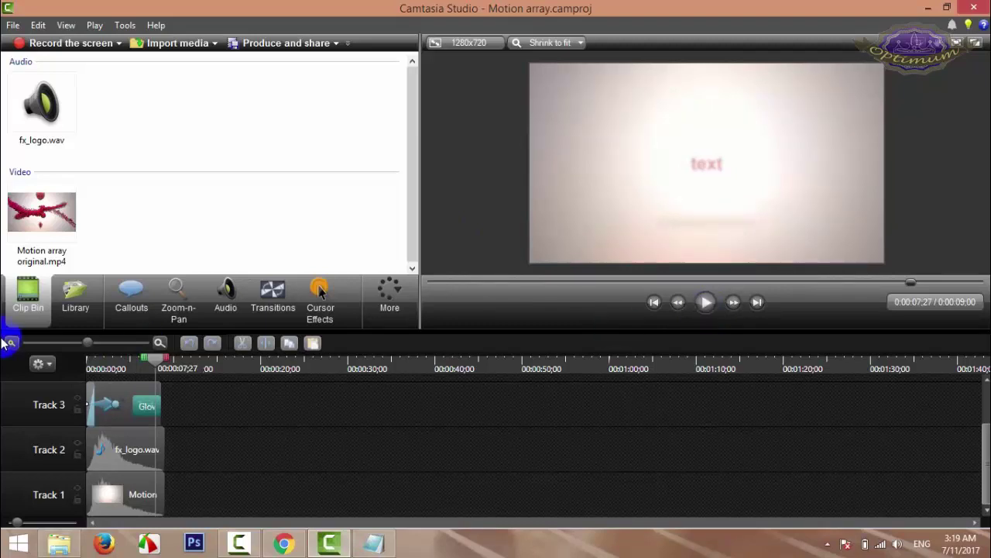
{"action": "left_click_drag", "start_coordinate": [150, 359], "coordinate": [86, 377]}
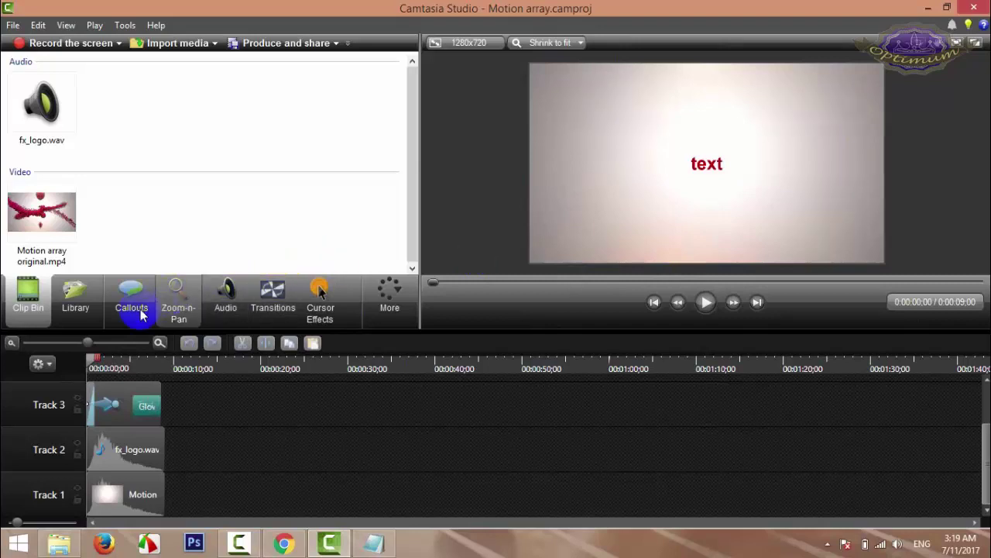
Open the callout properties of the text clip on Track 3.
{"action": "left_click", "coordinate": [125, 399]}
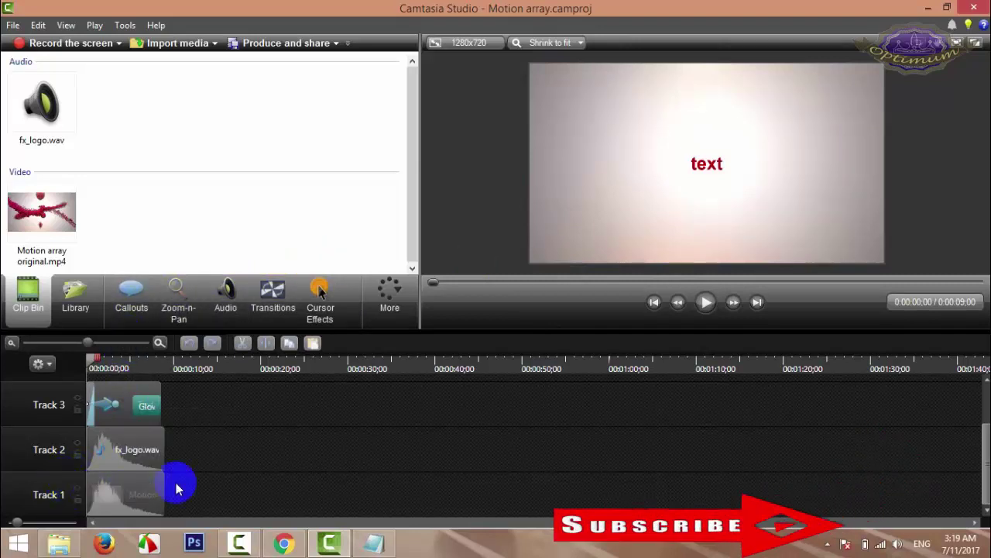
{"action": "left_click", "coordinate": [140, 449]}
{"action": "left_click", "coordinate": [111, 409]}
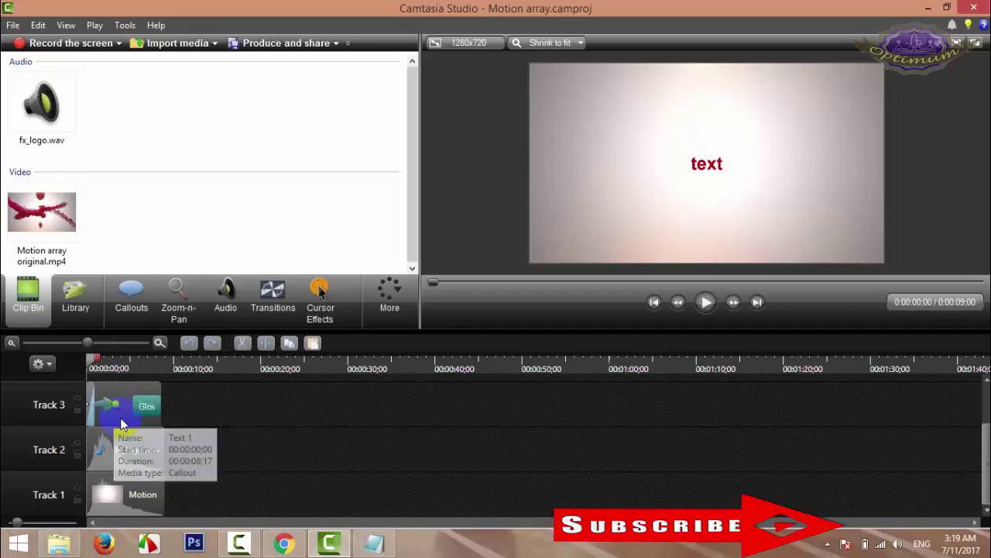
{"action": "left_click", "coordinate": [120, 422]}
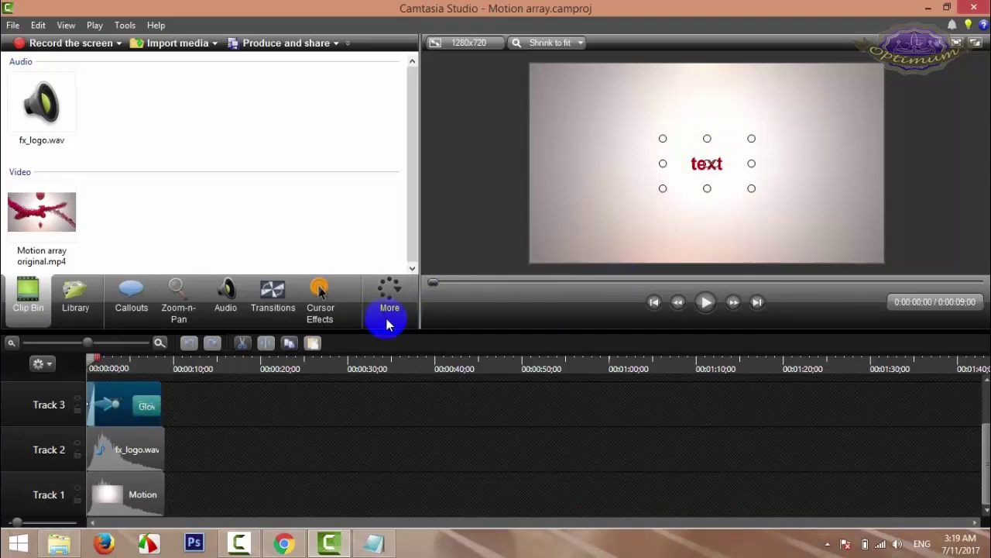
{"action": "left_click", "coordinate": [120, 307]}
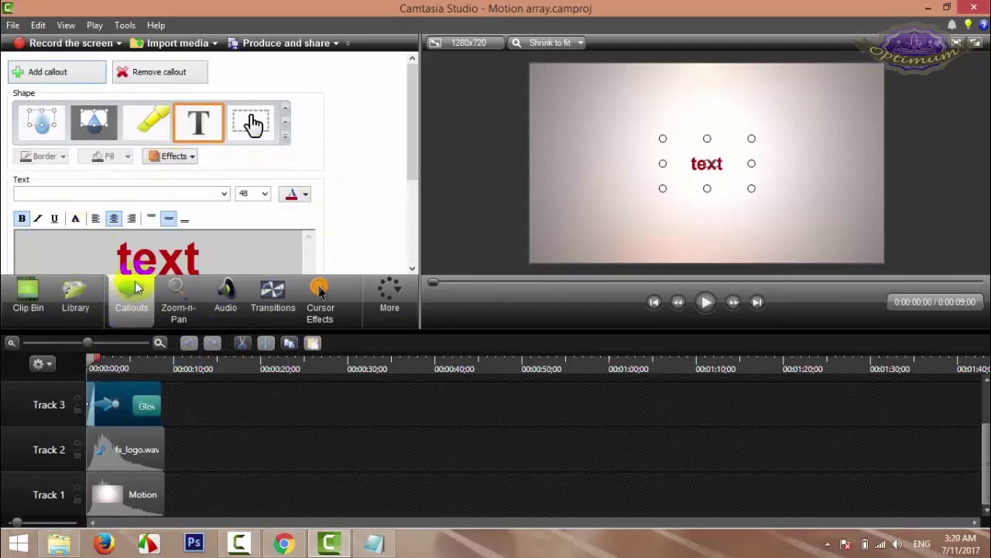
Replace the callout's placeholder text with OPTIMUM.
{"action": "left_click_drag", "start_coordinate": [109, 261], "coordinate": [233, 252]}
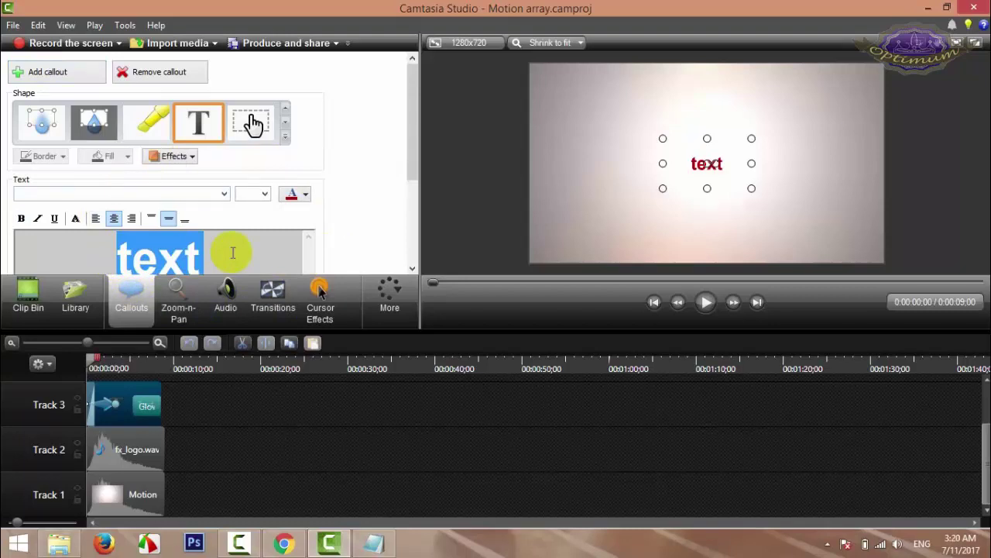
{"action": "type", "text": "1"}
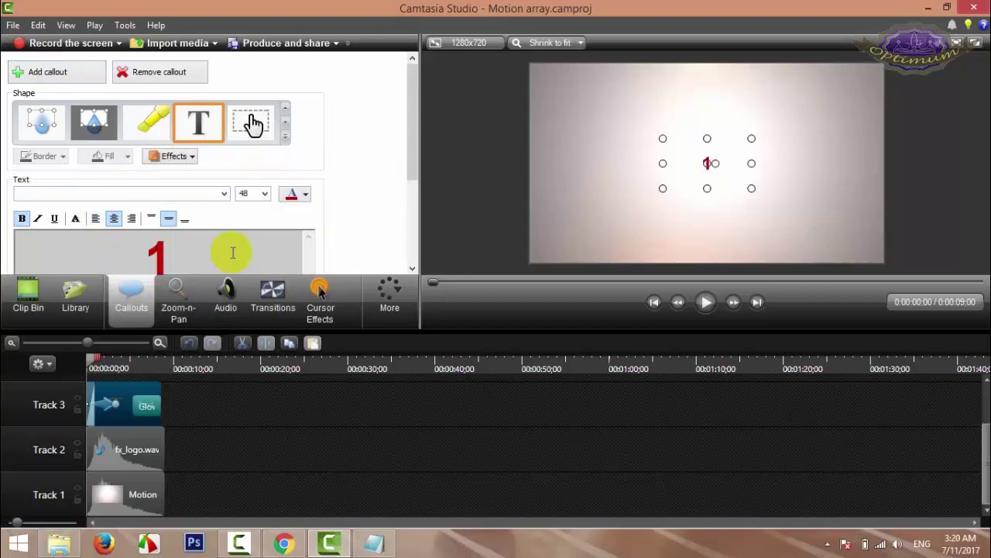
{"action": "type", "text": "2"}
{"action": "key", "text": "Return"}
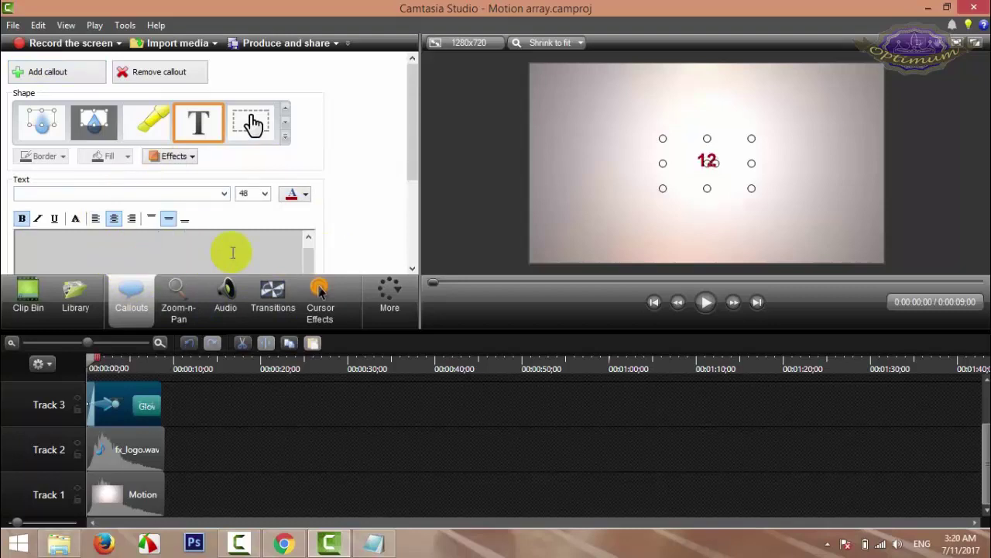
{"action": "key", "text": "BackSpace"}
{"action": "key", "text": "BackSpace"}
{"action": "key", "text": "BackSpace"}
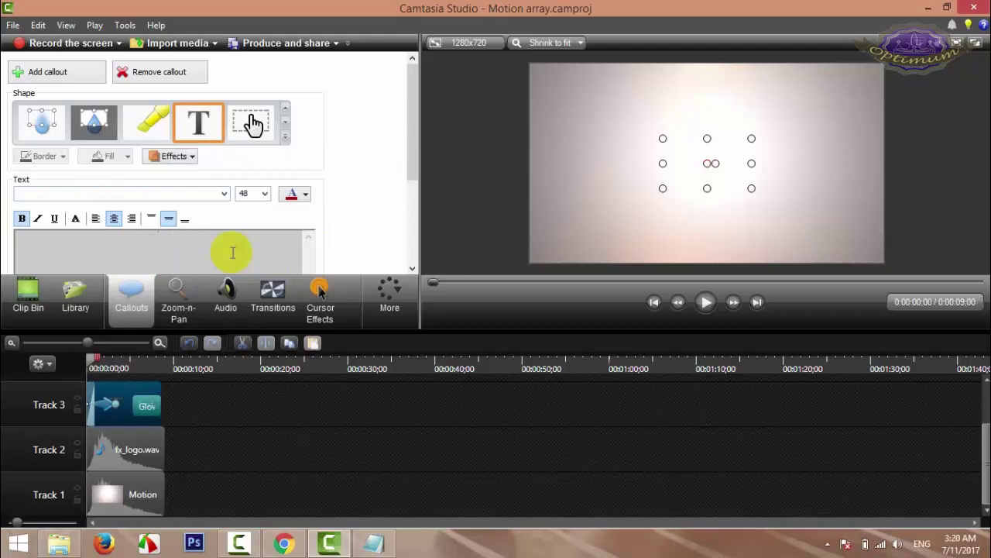
{"action": "type", "text": "O"}
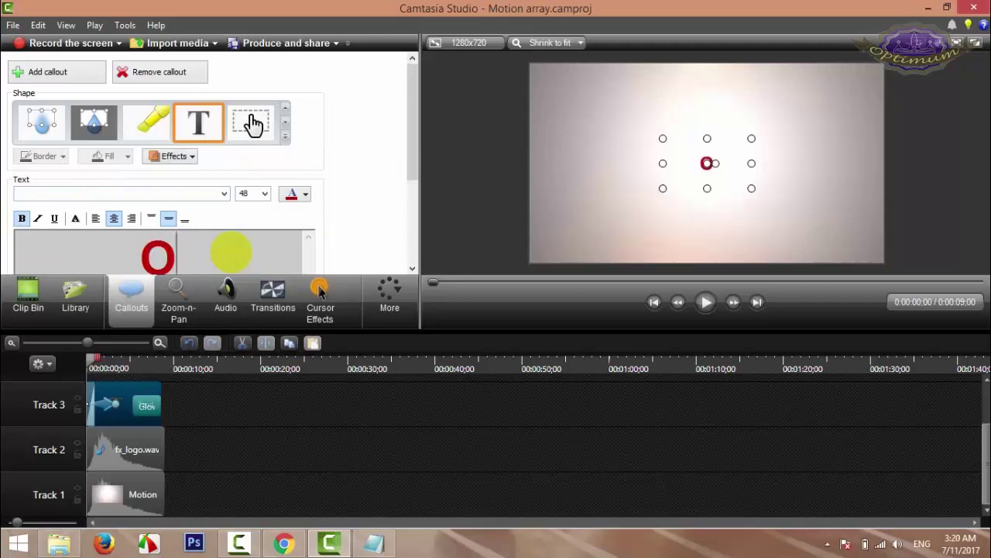
{"action": "type", "text": "p"}
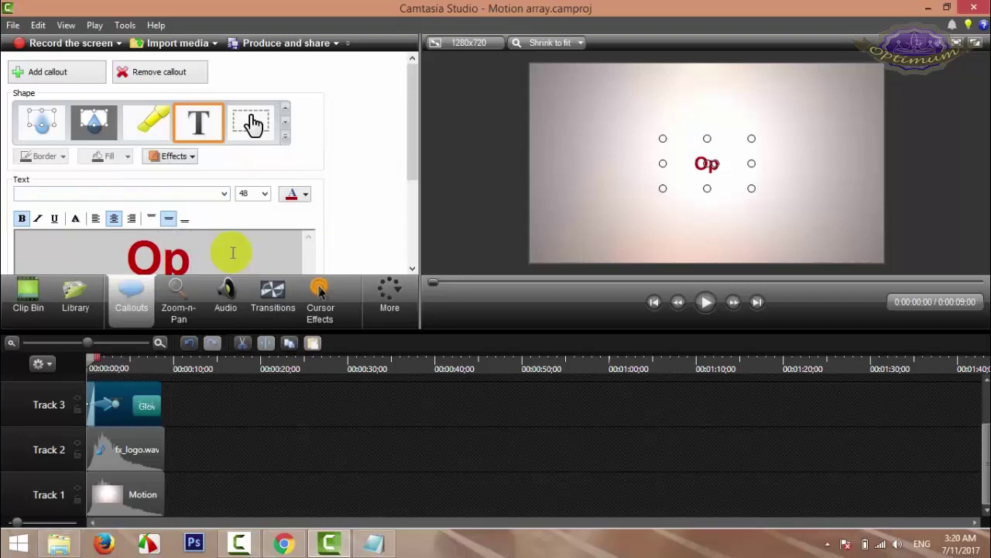
{"action": "type", "text": "t"}
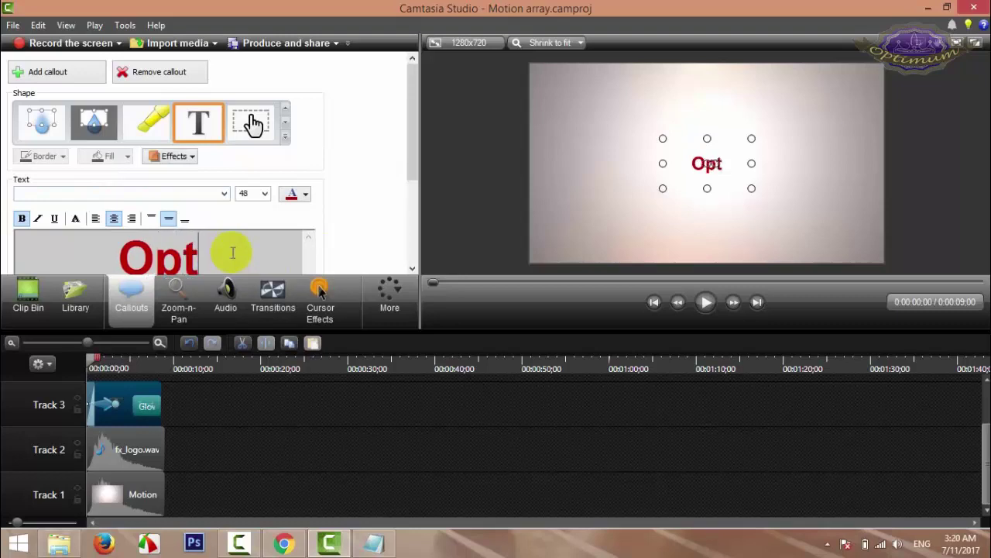
{"action": "key", "text": "BackSpace"}
{"action": "key", "text": "BackSpace"}
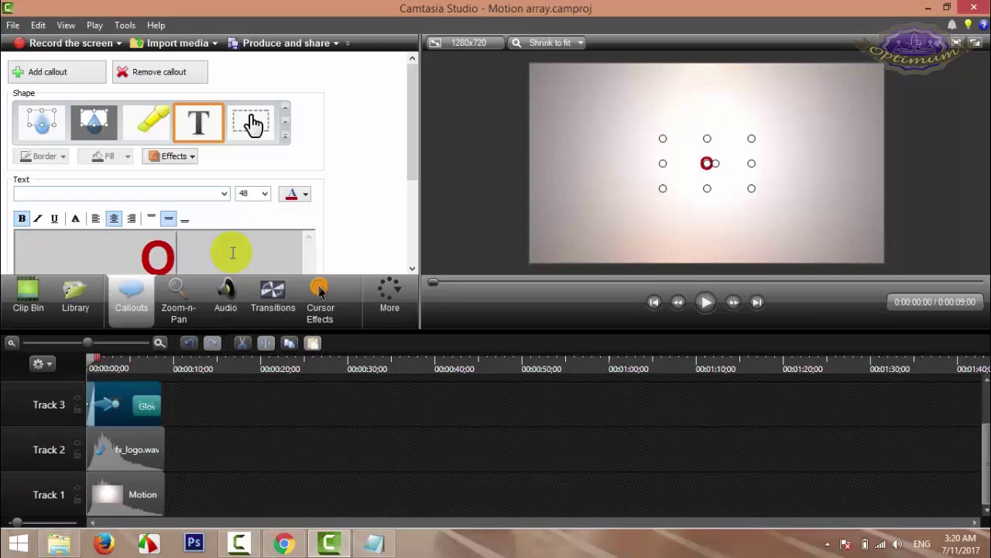
{"action": "type", "text": "PTI"}
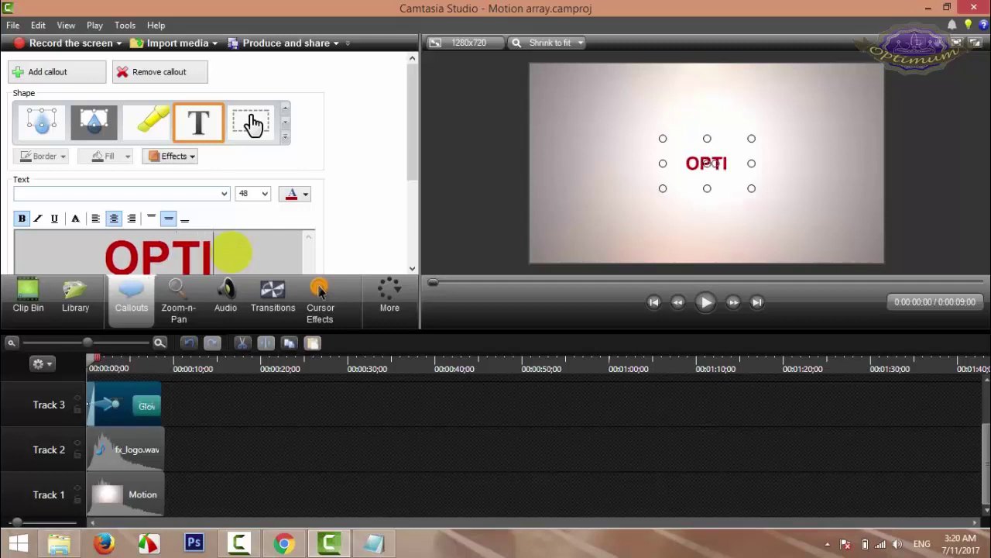
{"action": "type", "text": "MU"}
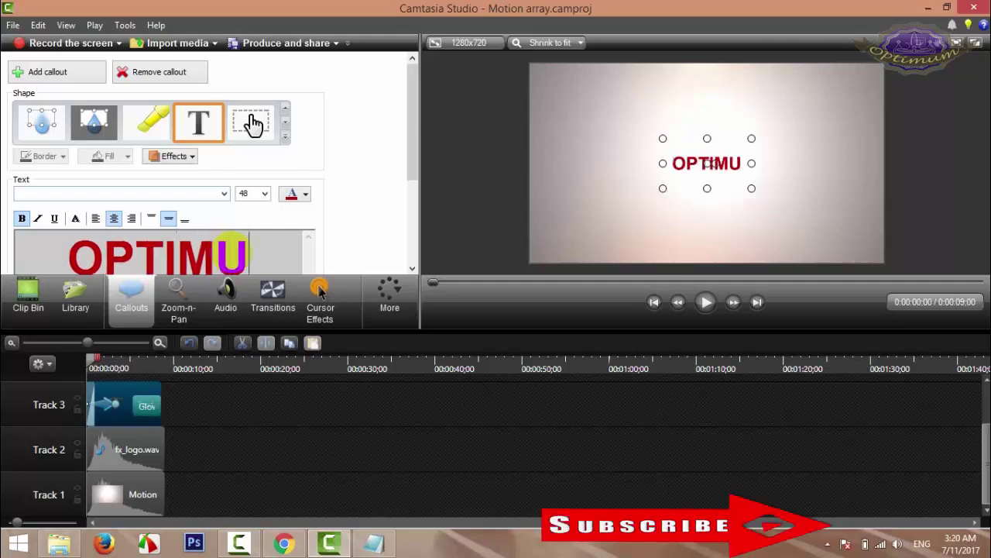
{"action": "type", "text": "M"}
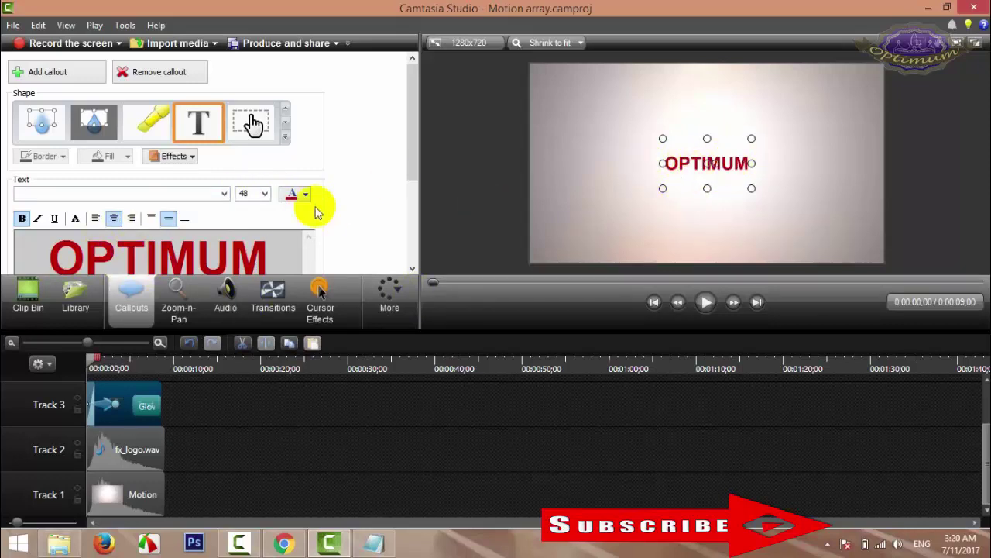
Set the font size of the whole OPTIMUM callout text to 72.
{"action": "left_click_drag", "start_coordinate": [279, 254], "coordinate": [48, 265]}
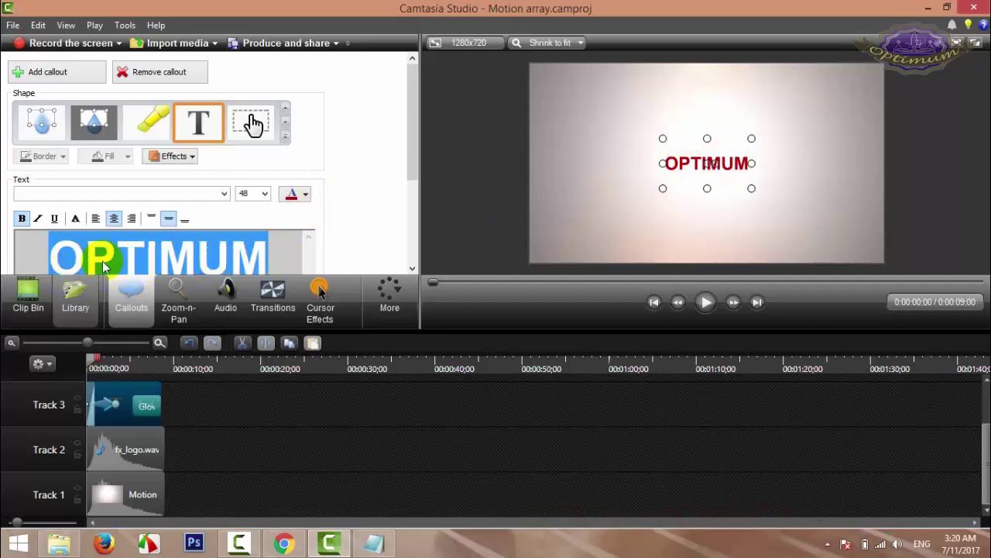
{"action": "left_click", "coordinate": [264, 193]}
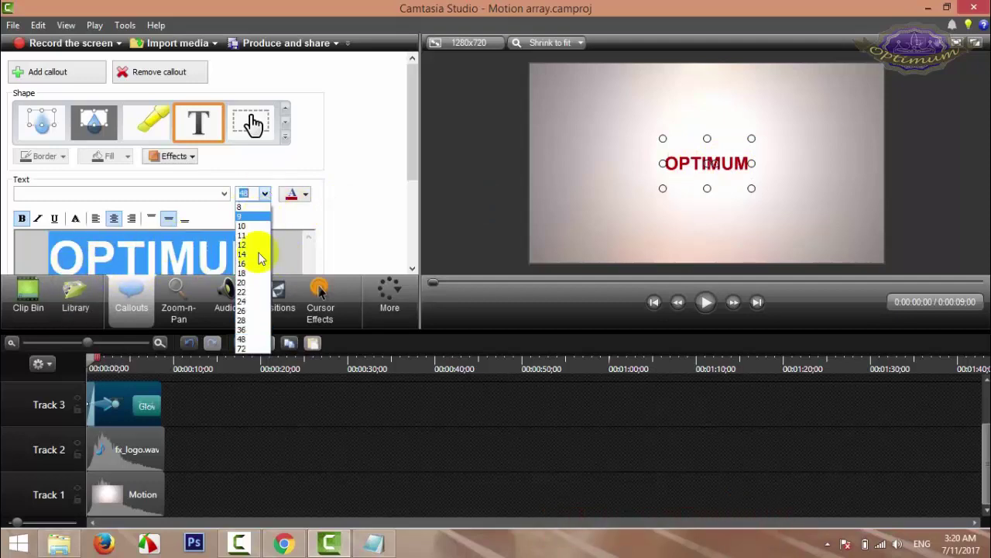
{"action": "left_click", "coordinate": [243, 344]}
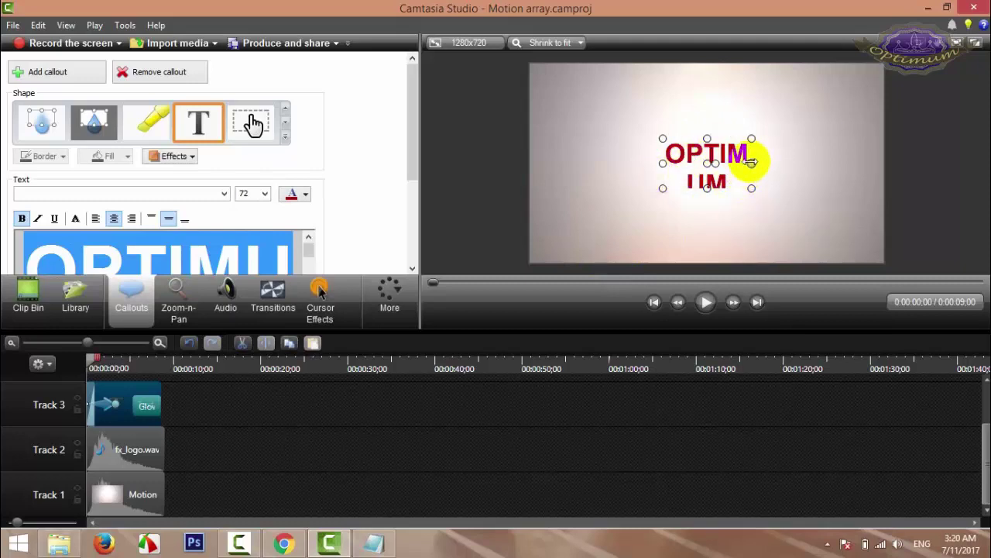
Enlarge the callout's text box on all four sides so that OPTIMUM fits on one line.
{"action": "left_click_drag", "start_coordinate": [750, 163], "coordinate": [788, 163]}
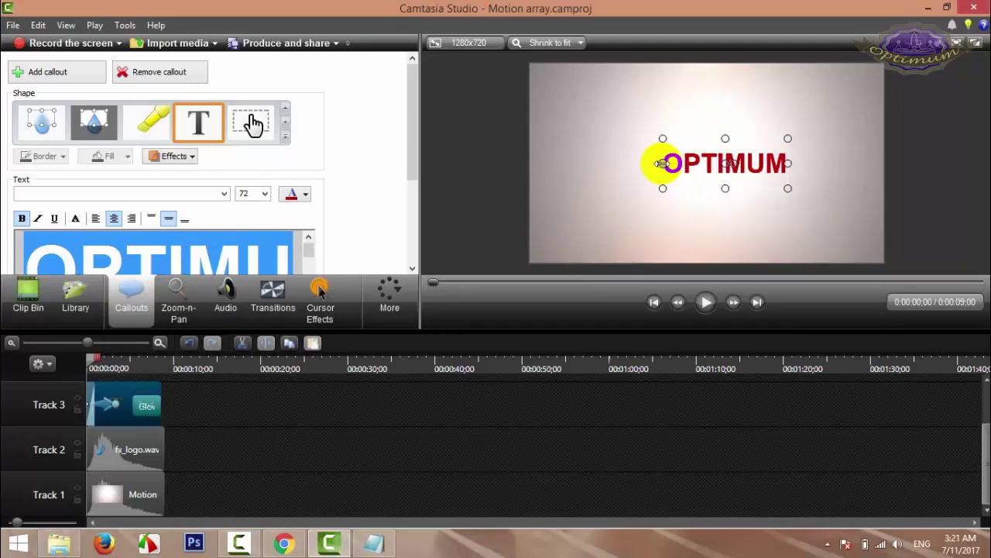
{"action": "left_click_drag", "start_coordinate": [662, 163], "coordinate": [626, 166]}
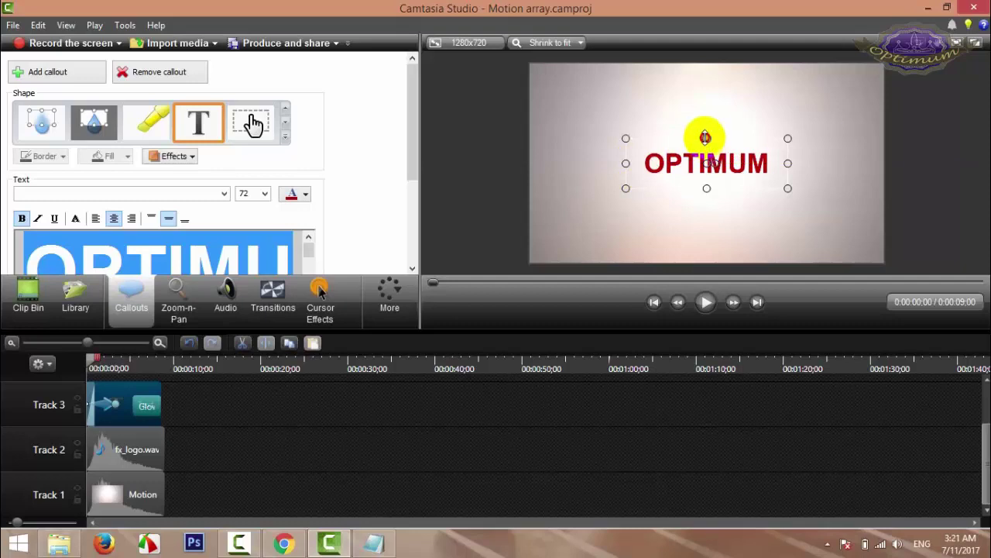
{"action": "left_click_drag", "start_coordinate": [707, 138], "coordinate": [705, 129]}
{"action": "left_click_drag", "start_coordinate": [707, 190], "coordinate": [707, 198]}
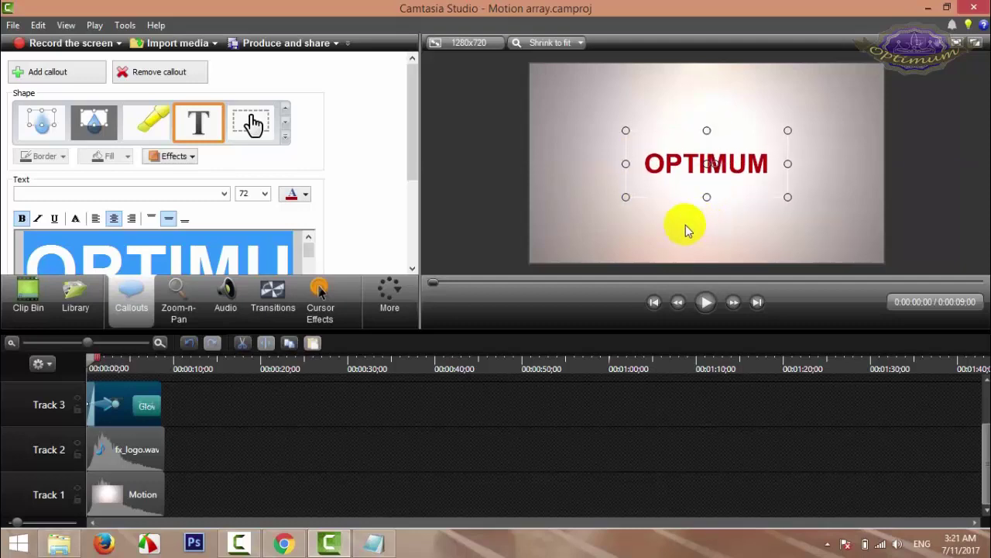
Preview the intro up to about 5 seconds and move the shrunken OPTIMUM callout straight up, above the centre of the frame.
{"action": "left_click", "coordinate": [707, 309]}
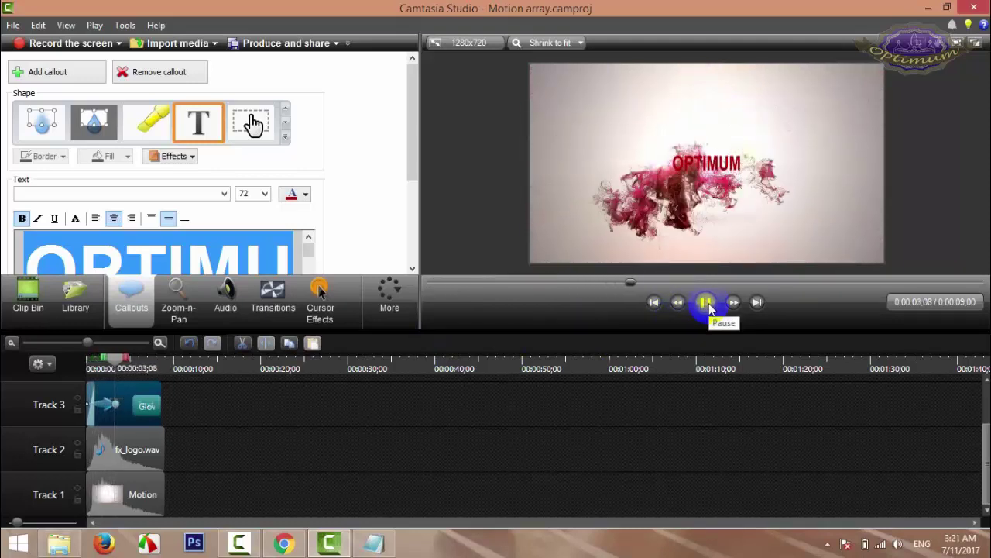
{"action": "left_click", "coordinate": [709, 306]}
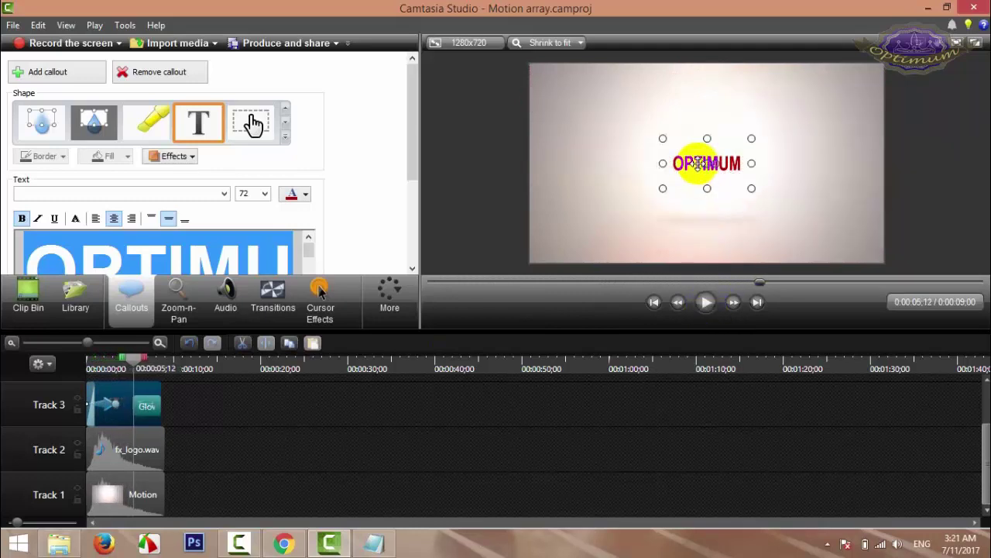
{"action": "left_click_drag", "start_coordinate": [698, 161], "coordinate": [697, 131]}
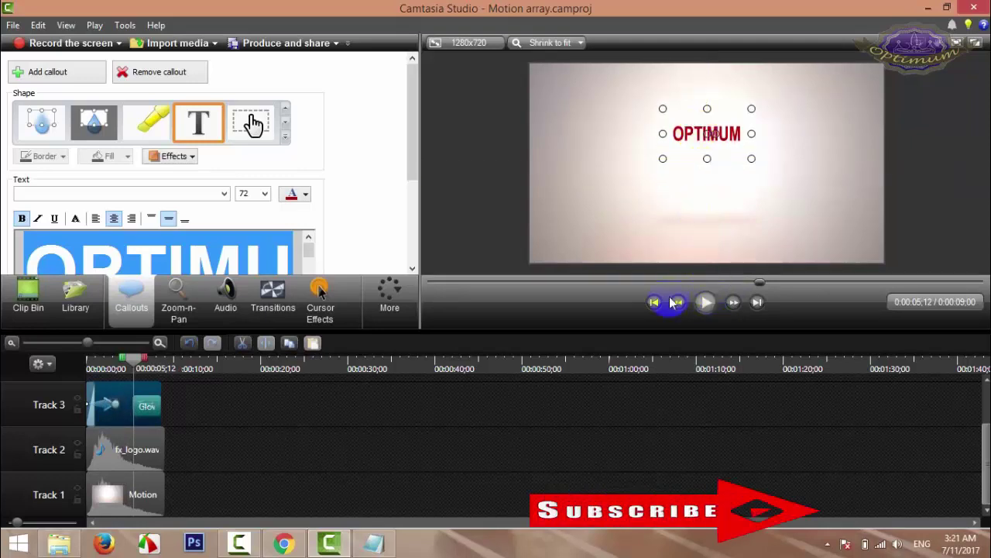
Play the whole intro from the start twice, and inspect the OPTIMUM text at the 4-second frame.
{"action": "left_click_drag", "start_coordinate": [132, 358], "coordinate": [90, 358]}
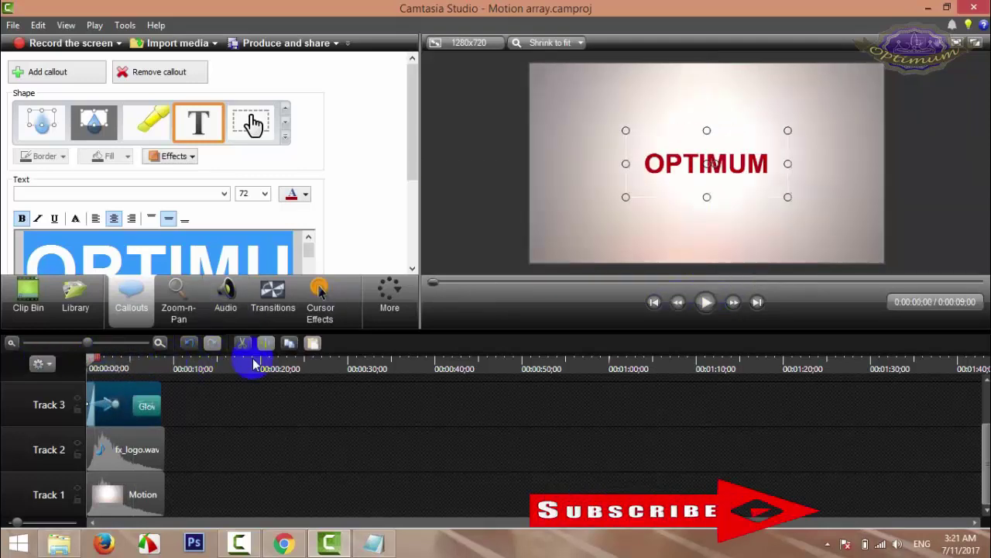
{"action": "left_click", "coordinate": [704, 304]}
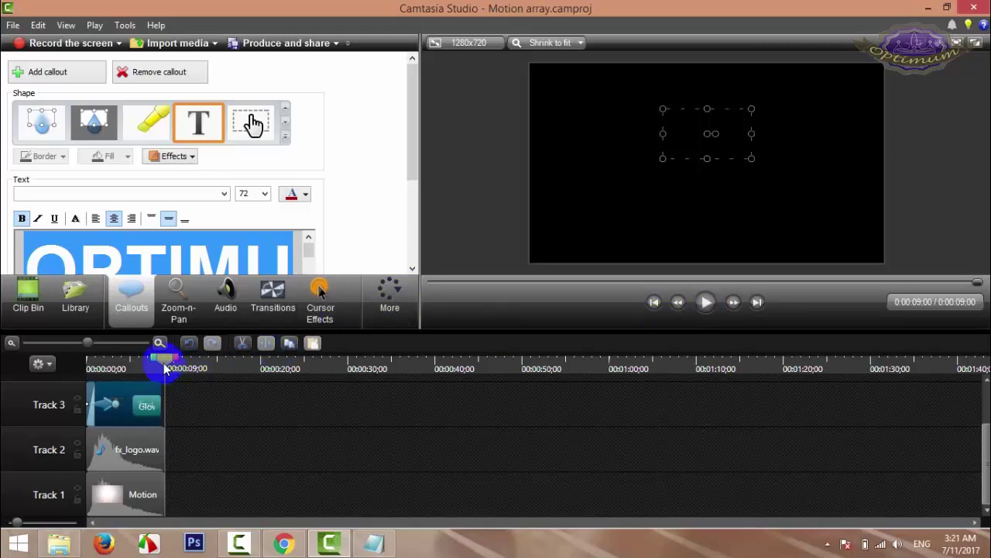
{"action": "left_click_drag", "start_coordinate": [163, 363], "coordinate": [86, 371]}
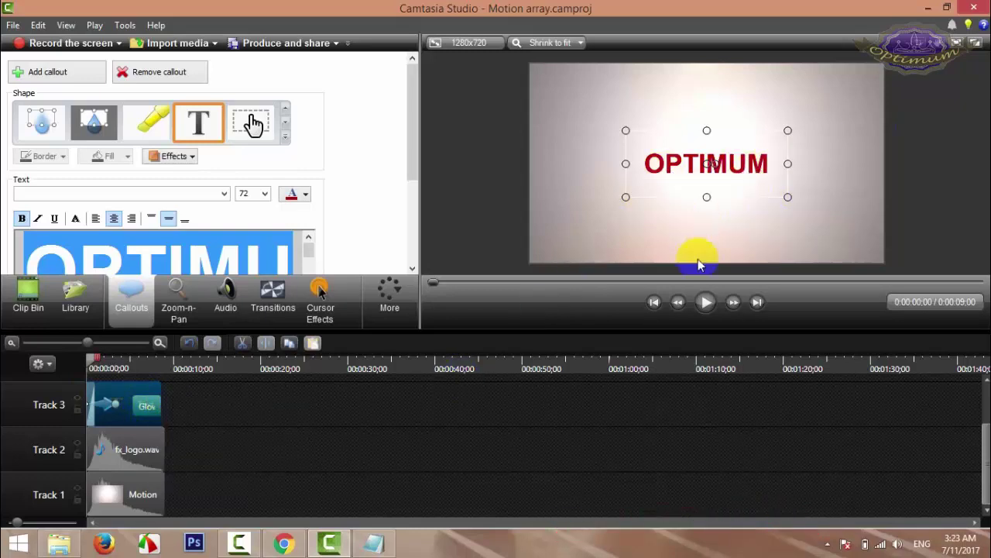
{"action": "left_click", "coordinate": [706, 302]}
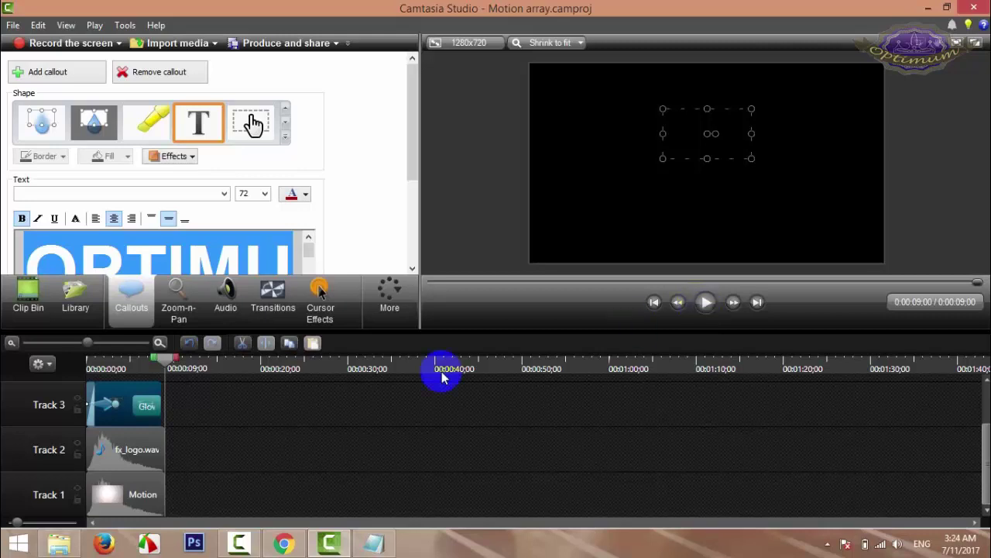
{"action": "left_click_drag", "start_coordinate": [163, 358], "coordinate": [122, 382]}
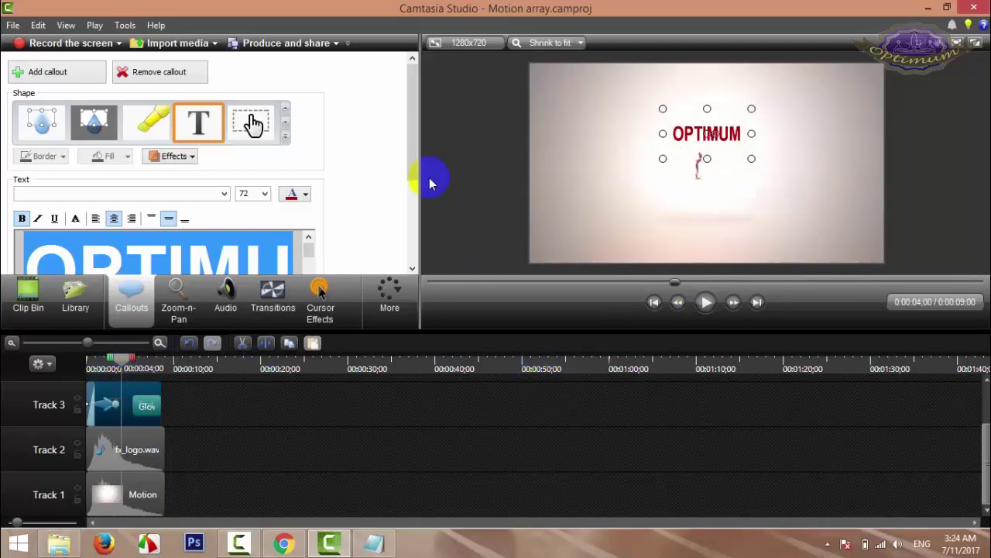
{"action": "left_click_drag", "start_coordinate": [409, 159], "coordinate": [436, 133]}
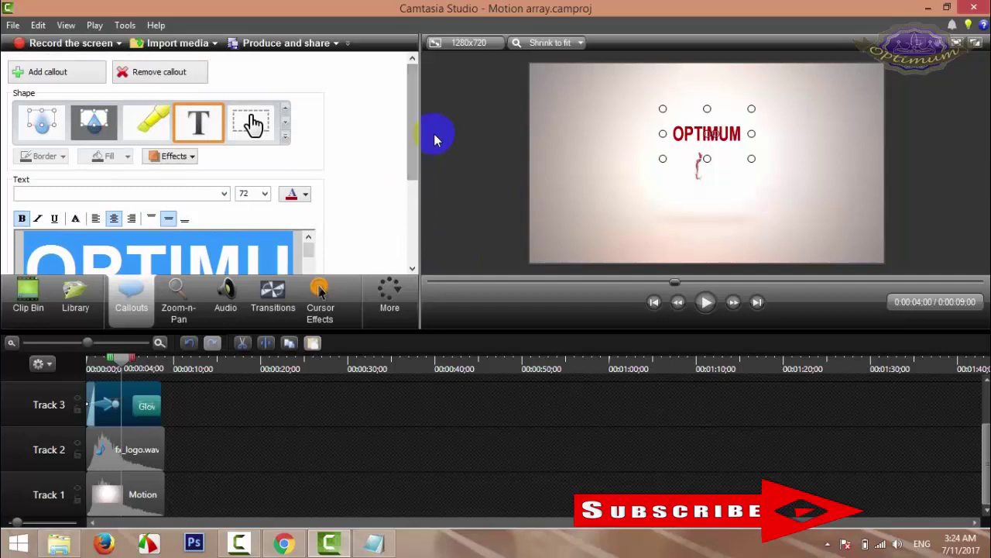